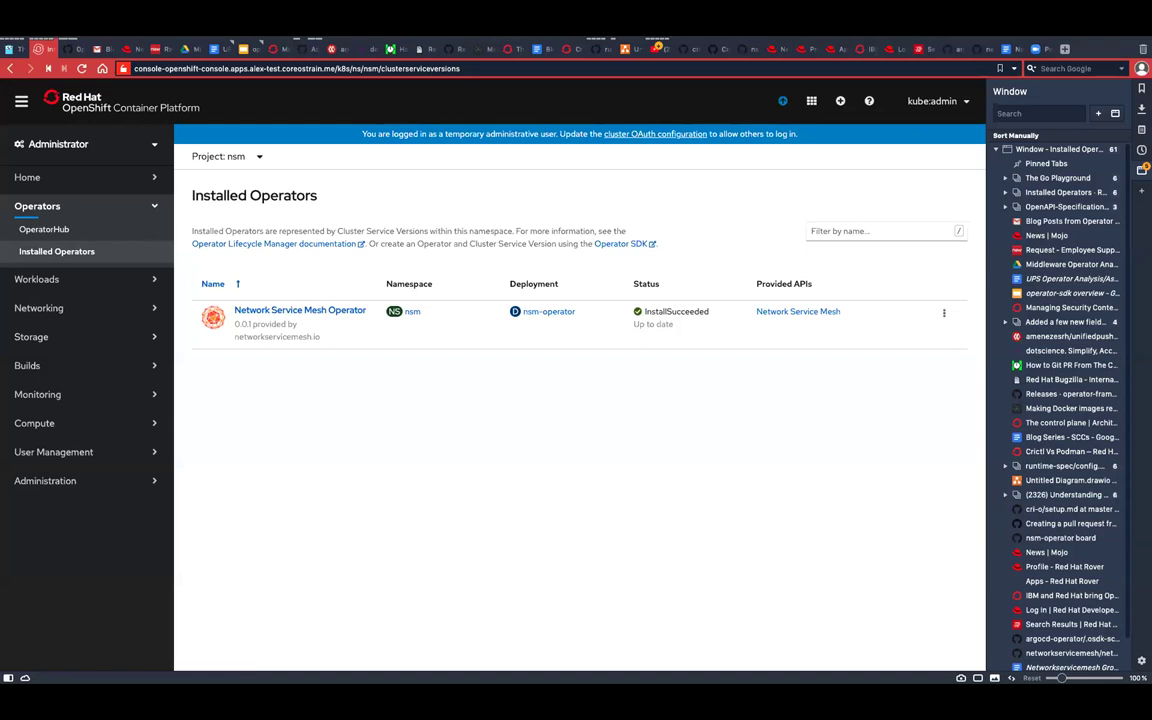
# - Open the cluster's overview dashboard to view its details and status
pyautogui.click(44, 230)
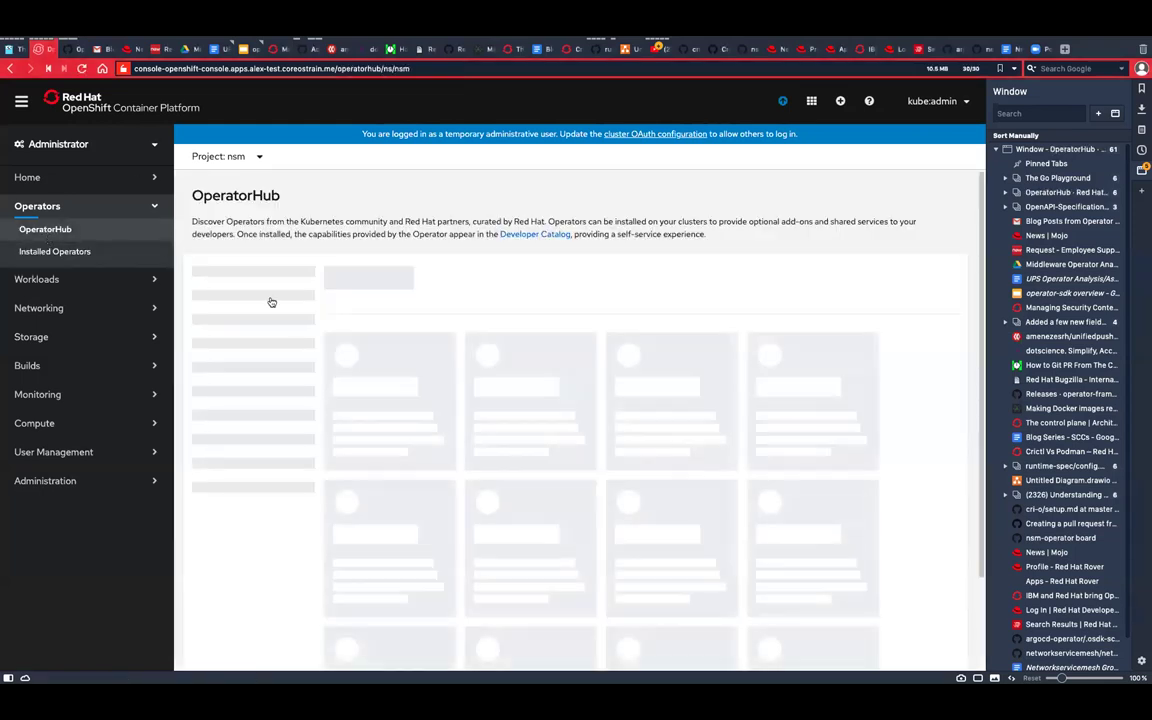
pyautogui.click(35, 177)
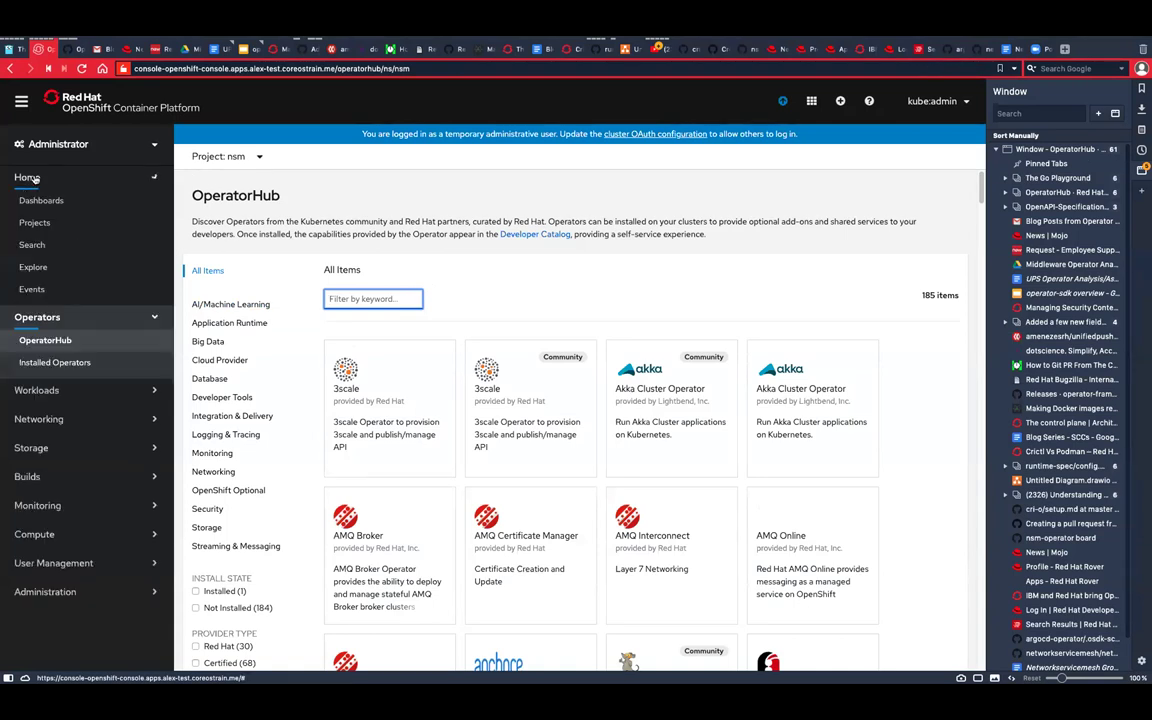
pyautogui.click(42, 200)
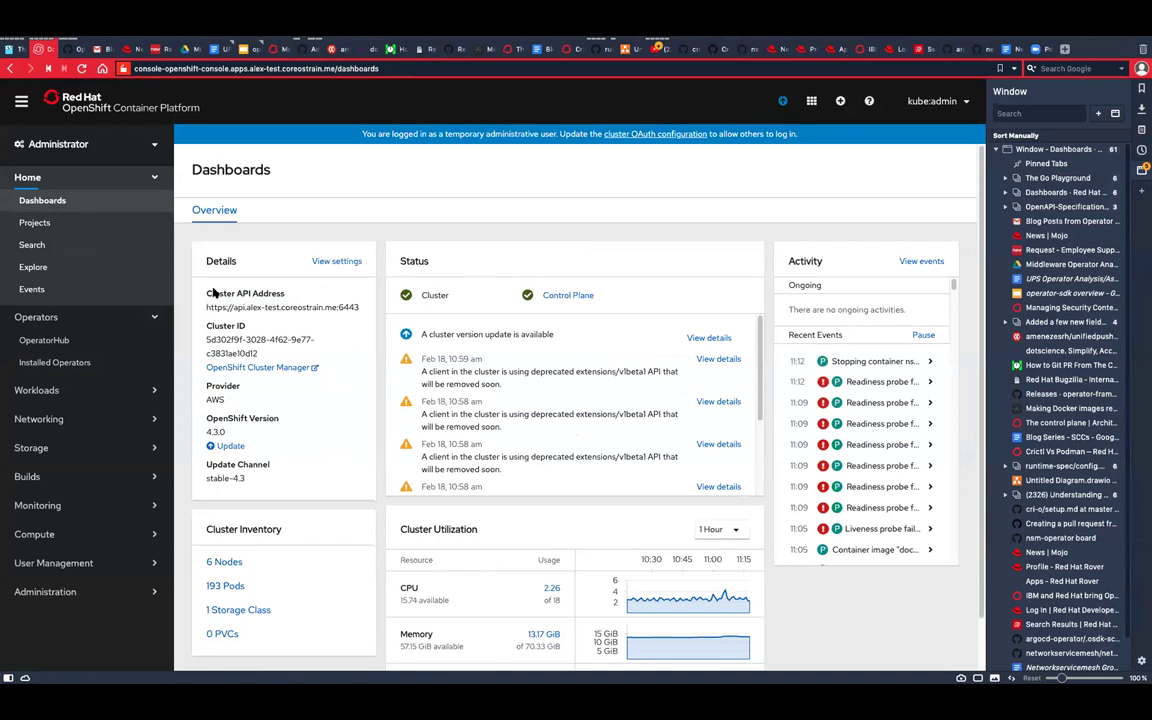
# - Browse the full OperatorHub catalog for the nsm project to see which operators are offered
pyautogui.click(43, 341)
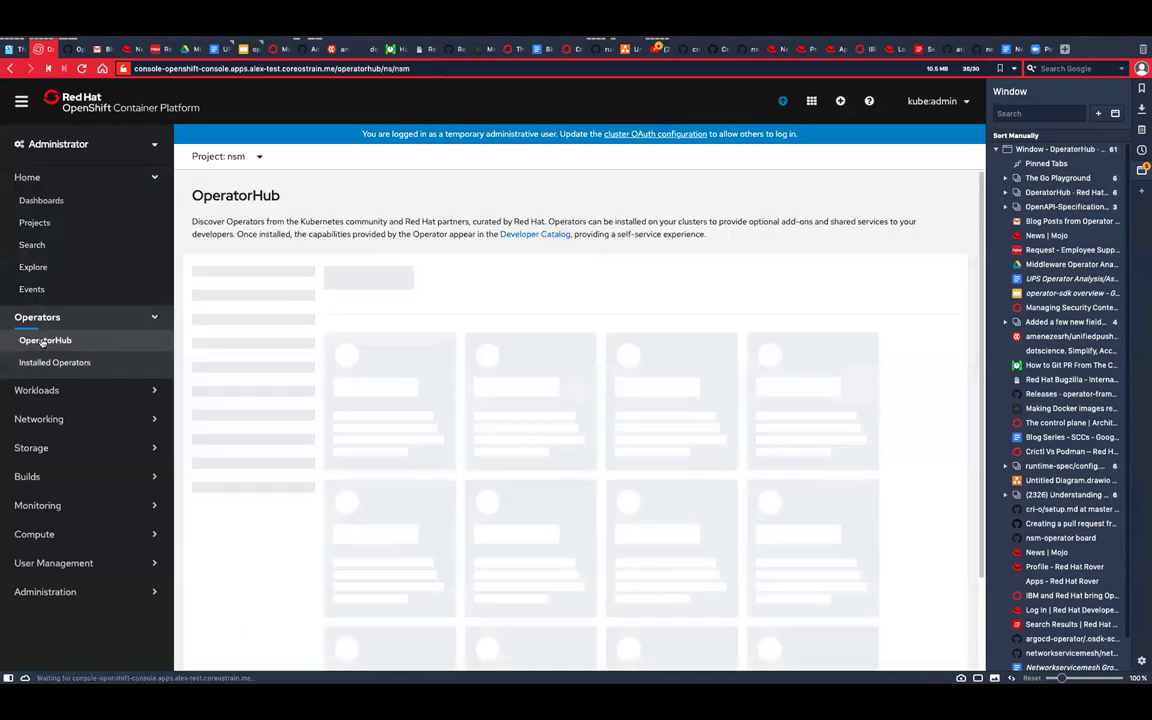
pyautogui.scroll(-3, 504, 428)
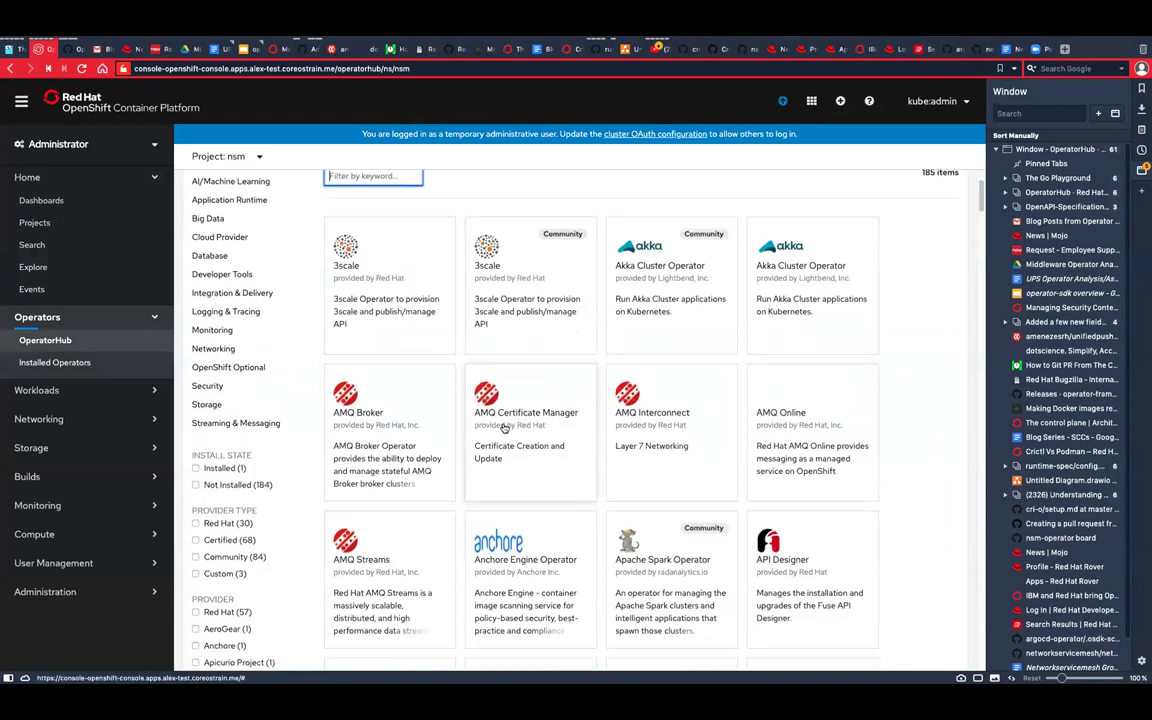
pyautogui.scroll(-15, 504, 428)
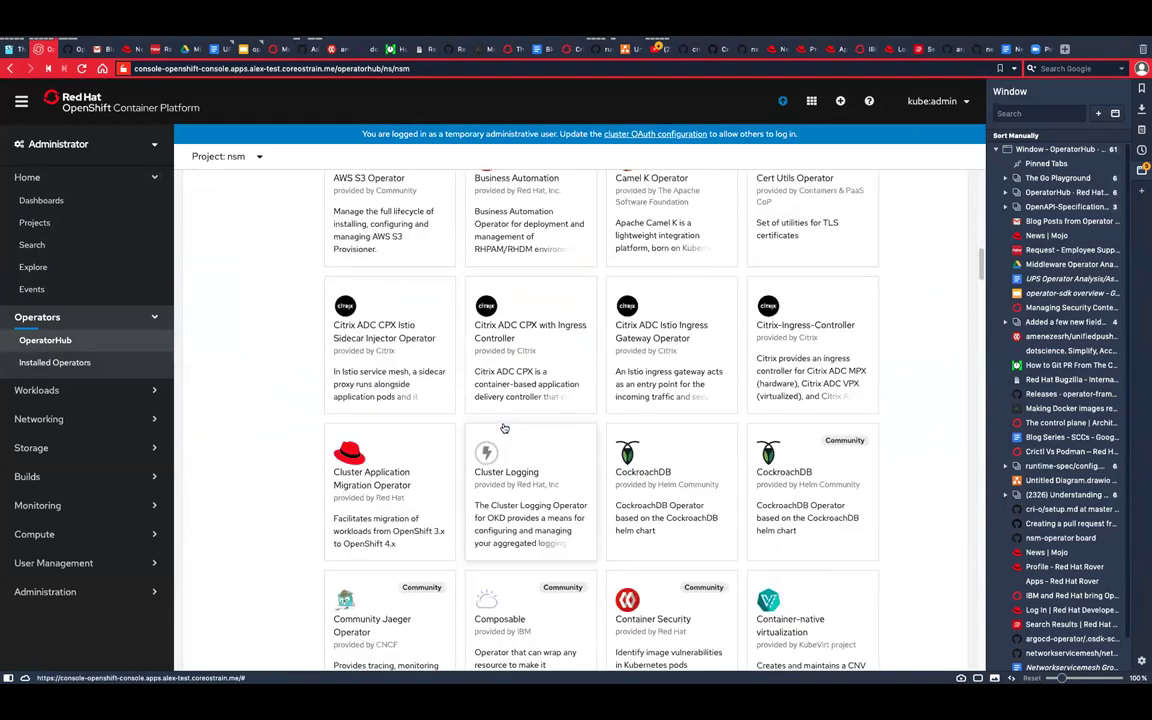
pyautogui.scroll(-13, 504, 428)
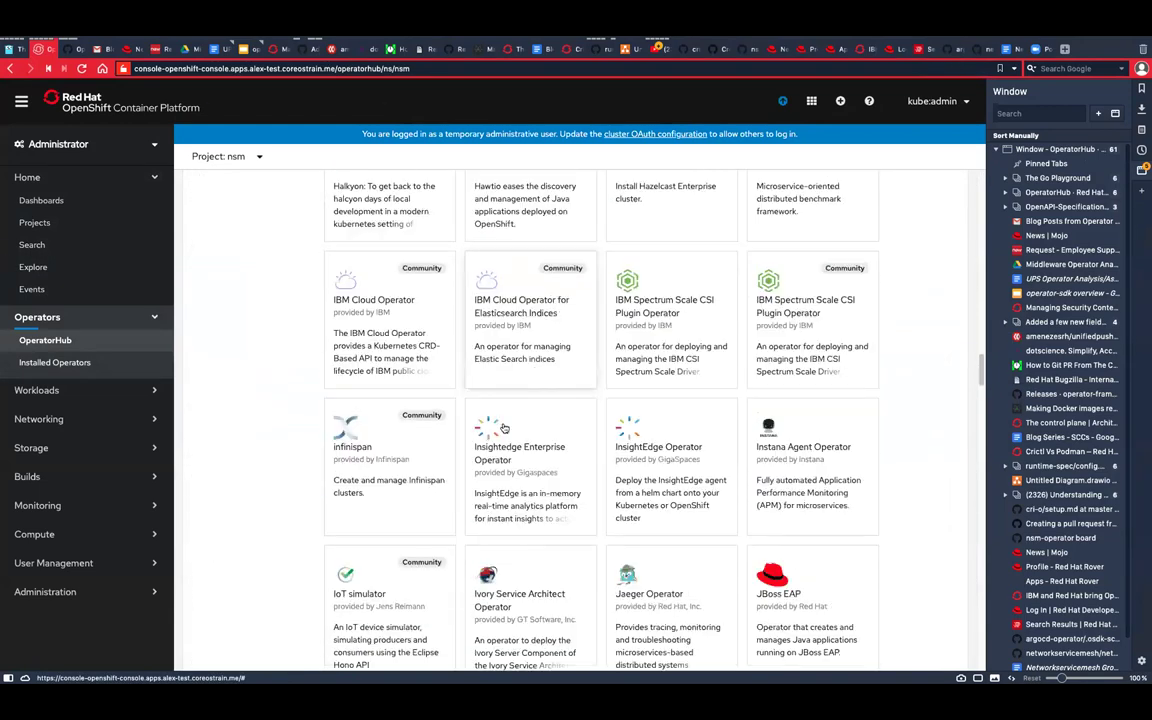
pyautogui.scroll(-1, 504, 428)
pyautogui.scroll(18, 504, 428)
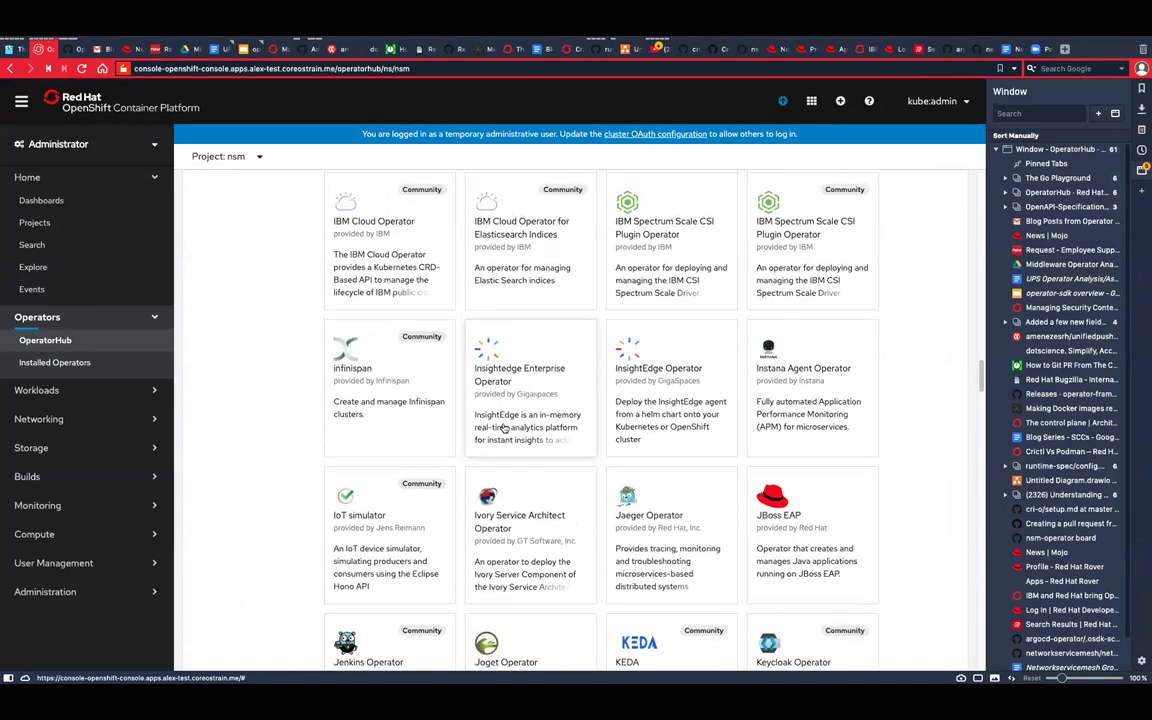
pyautogui.scroll(12, 504, 428)
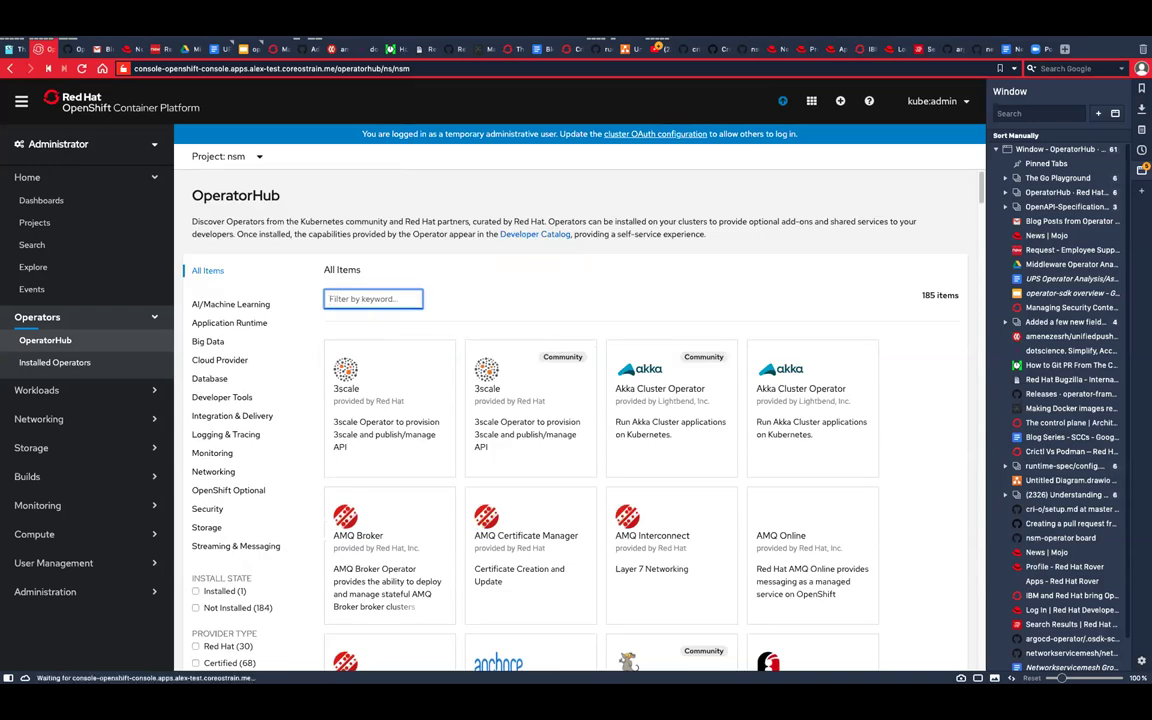
# - Filter the OperatorHub catalog by "nsm" and review the Network Service Mesh Operator's description and repository details
pyautogui.write('nsm')
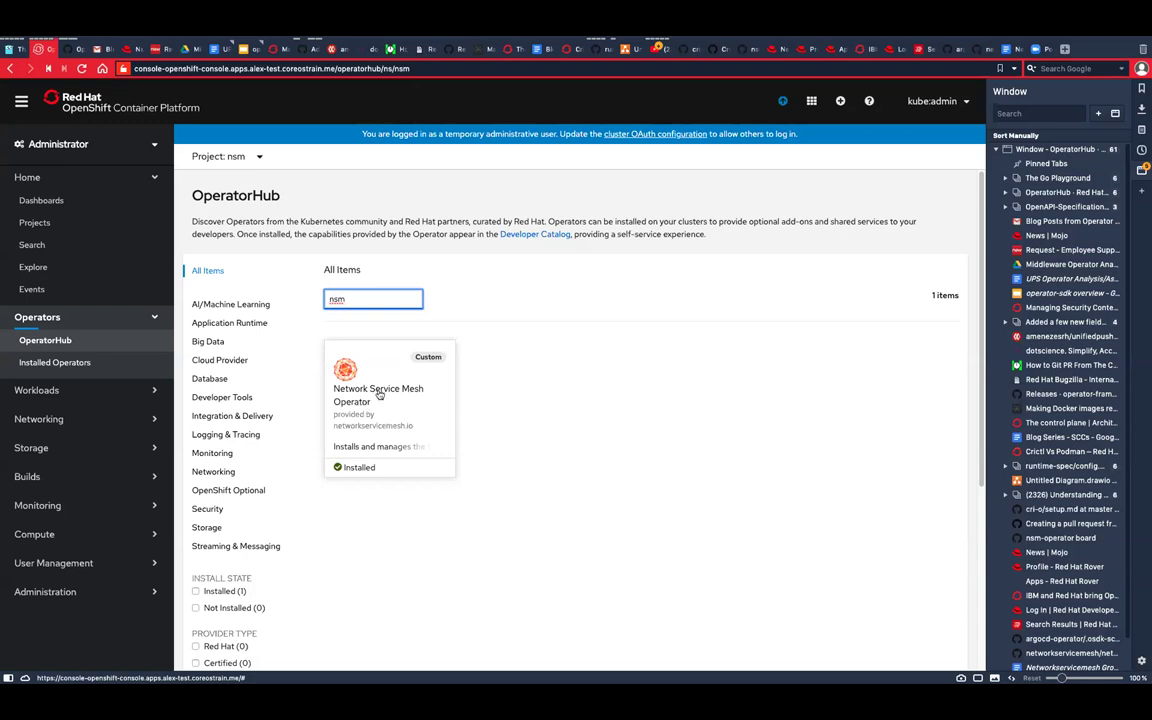
pyautogui.click(373, 412)
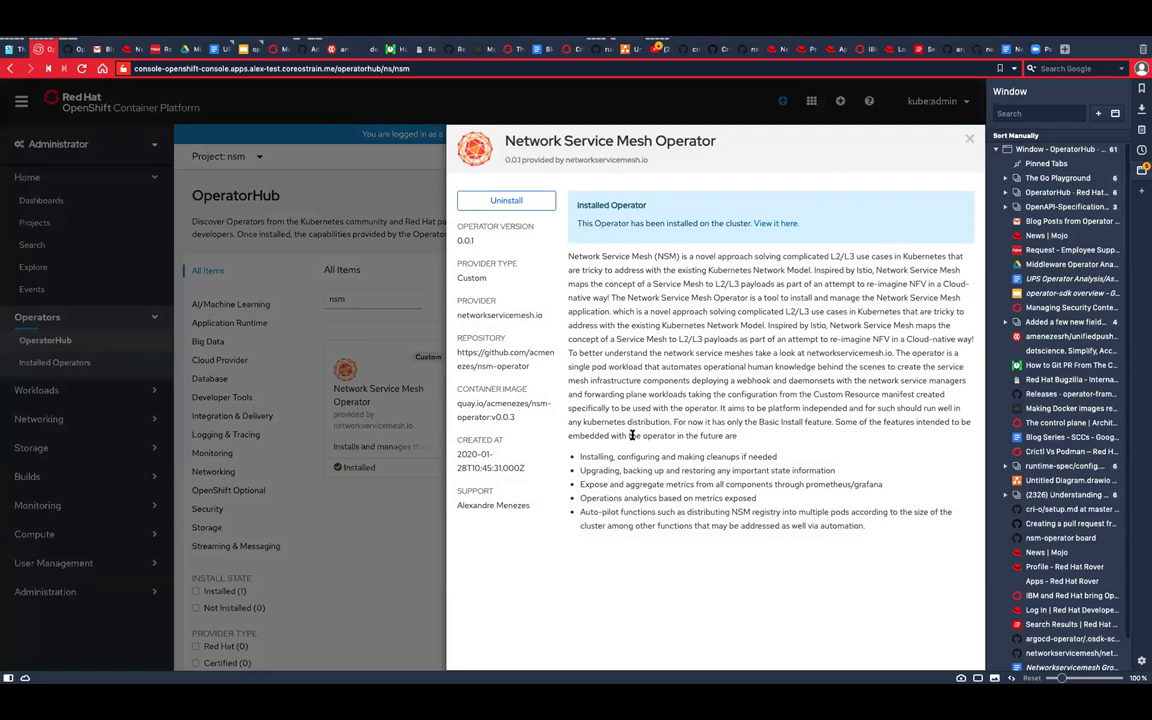
pyautogui.moveTo(567, 255); pyautogui.dragTo(735, 393)
pyautogui.moveTo(530, 367); pyautogui.dragTo(467, 337)
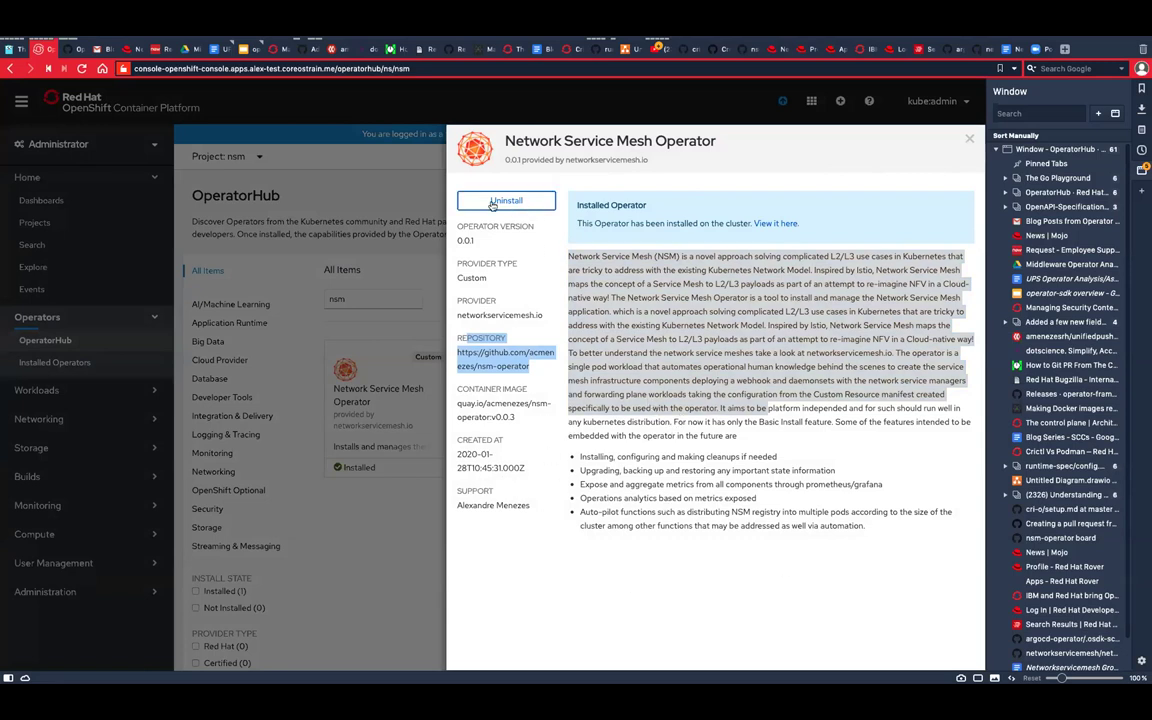
# - From the installed Network Service Mesh Operator, start a new NSM instance and switch its definition from YAML to the form view
pyautogui.click(62, 334)
pyautogui.click(70, 366)
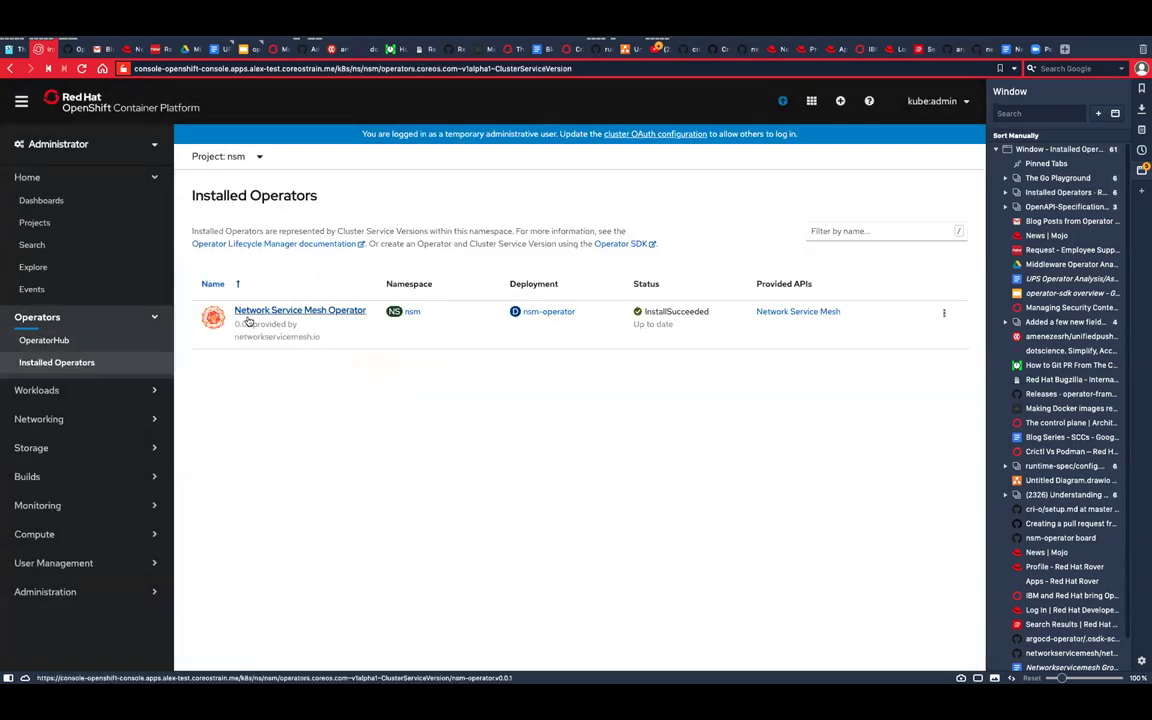
pyautogui.click(800, 312)
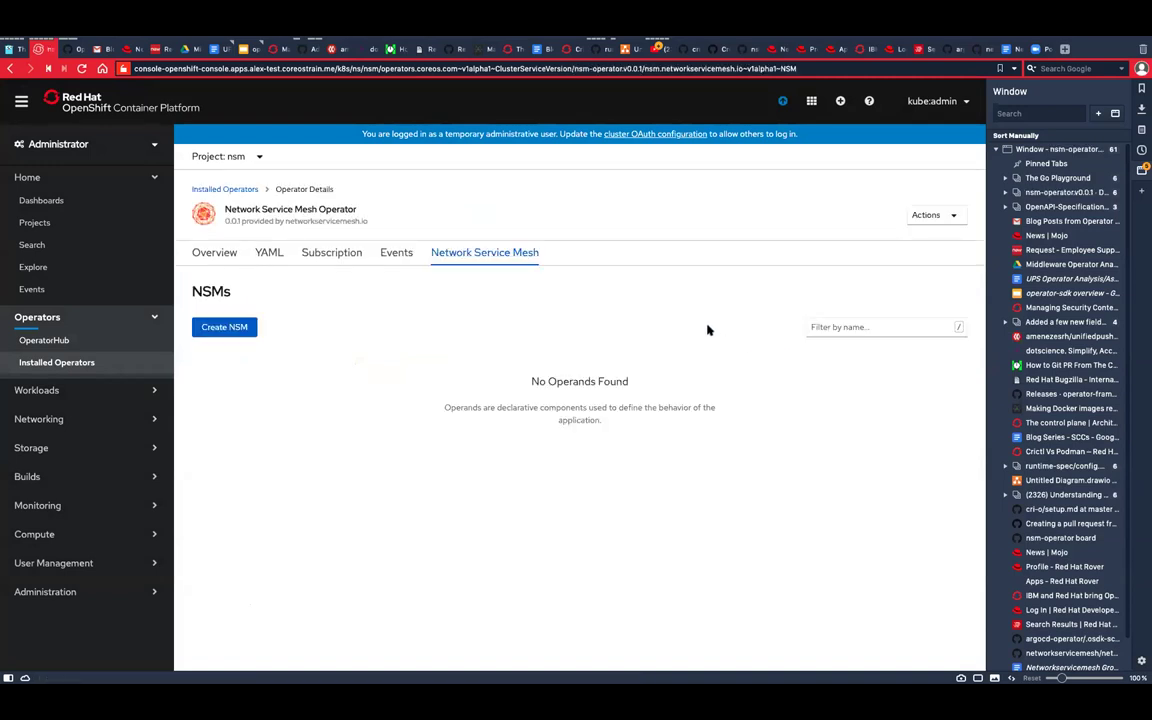
pyautogui.click(226, 328)
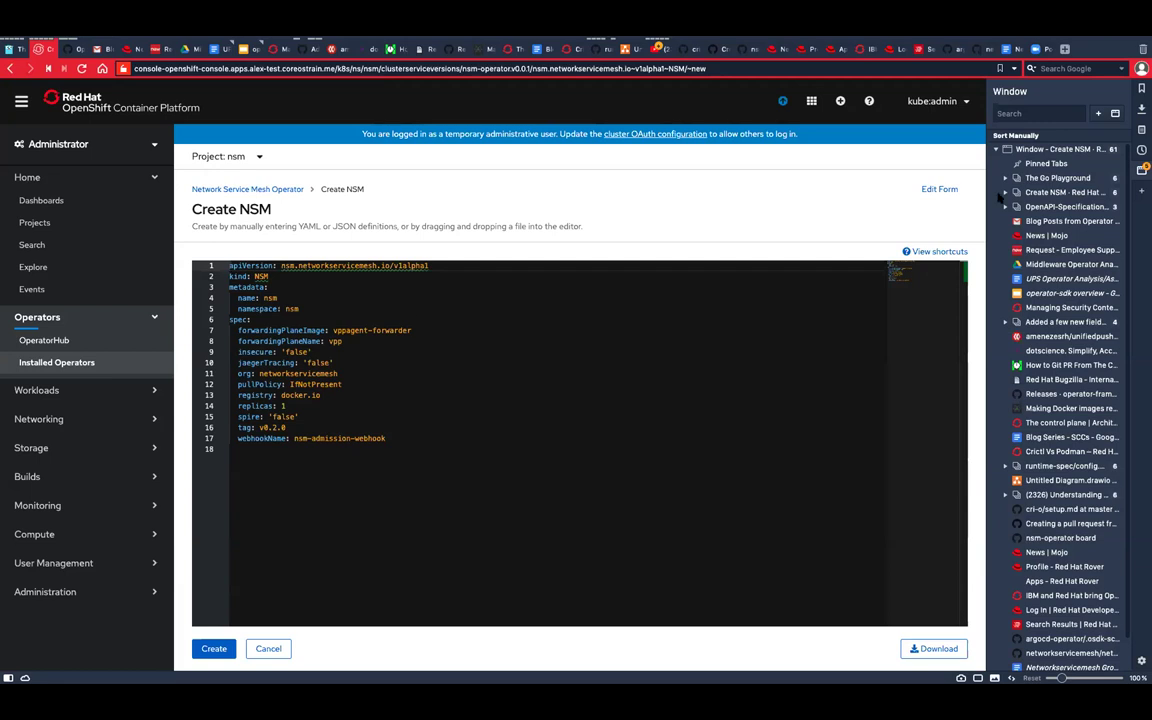
pyautogui.click(944, 191)
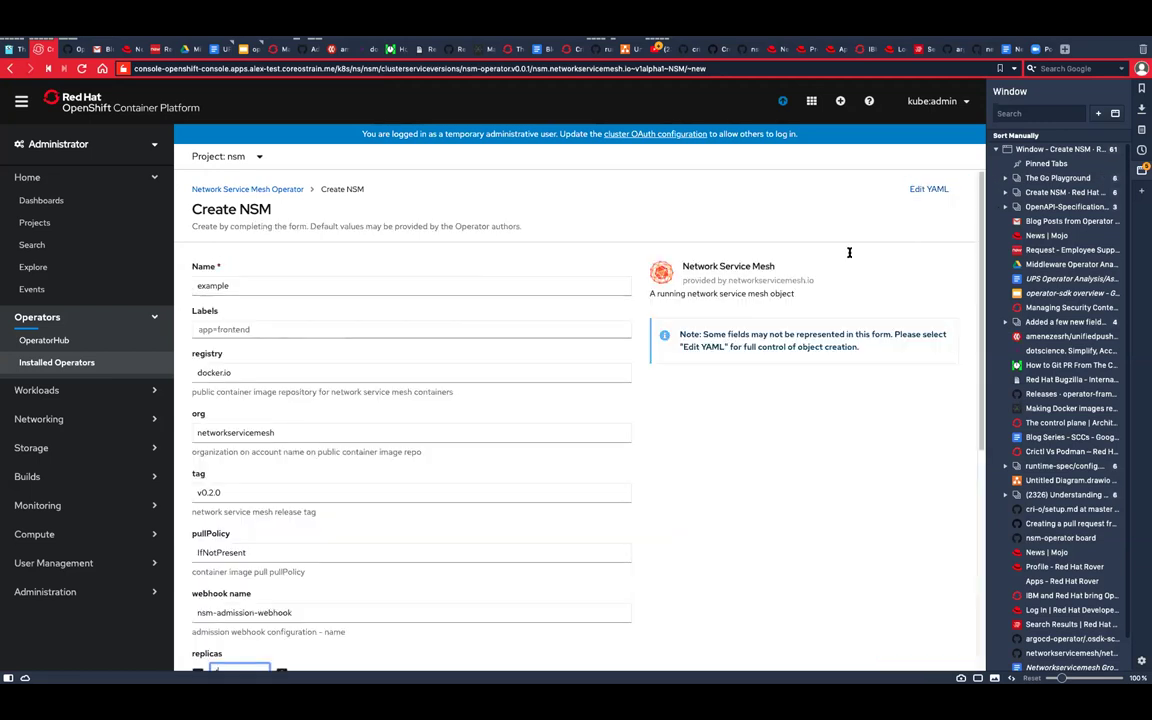
# - Examine the Create NSM form's fields, from name, registry and tag through replicas and forwarding plane to the Spire and Jaeger options
pyautogui.scroll(-5, 517, 360)
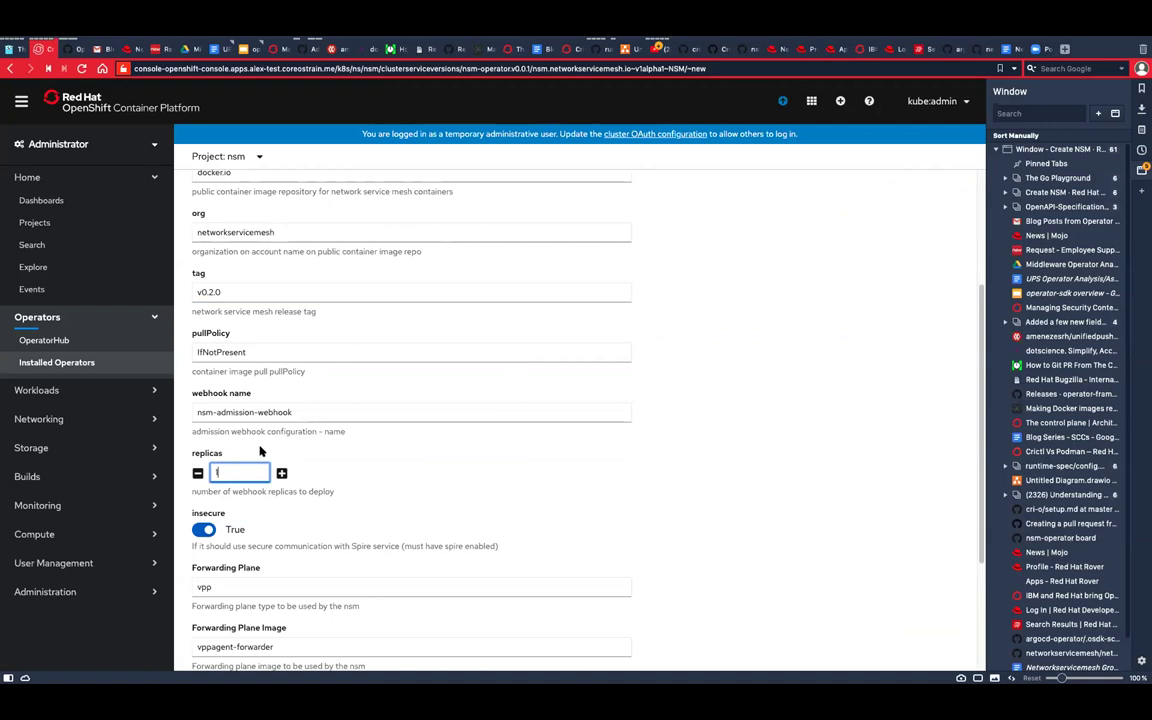
pyautogui.scroll(-3, 260, 450)
pyautogui.scroll(5, 515, 344)
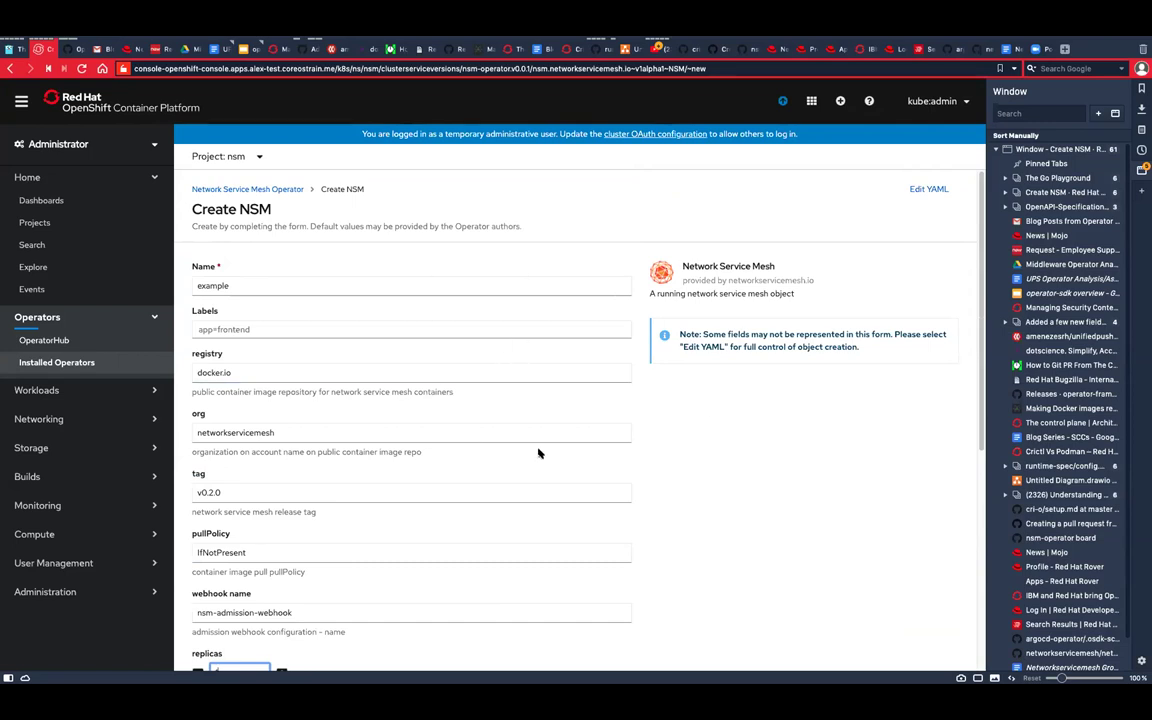
pyautogui.scroll(-2, 540, 455)
pyautogui.scroll(-1, 537, 457)
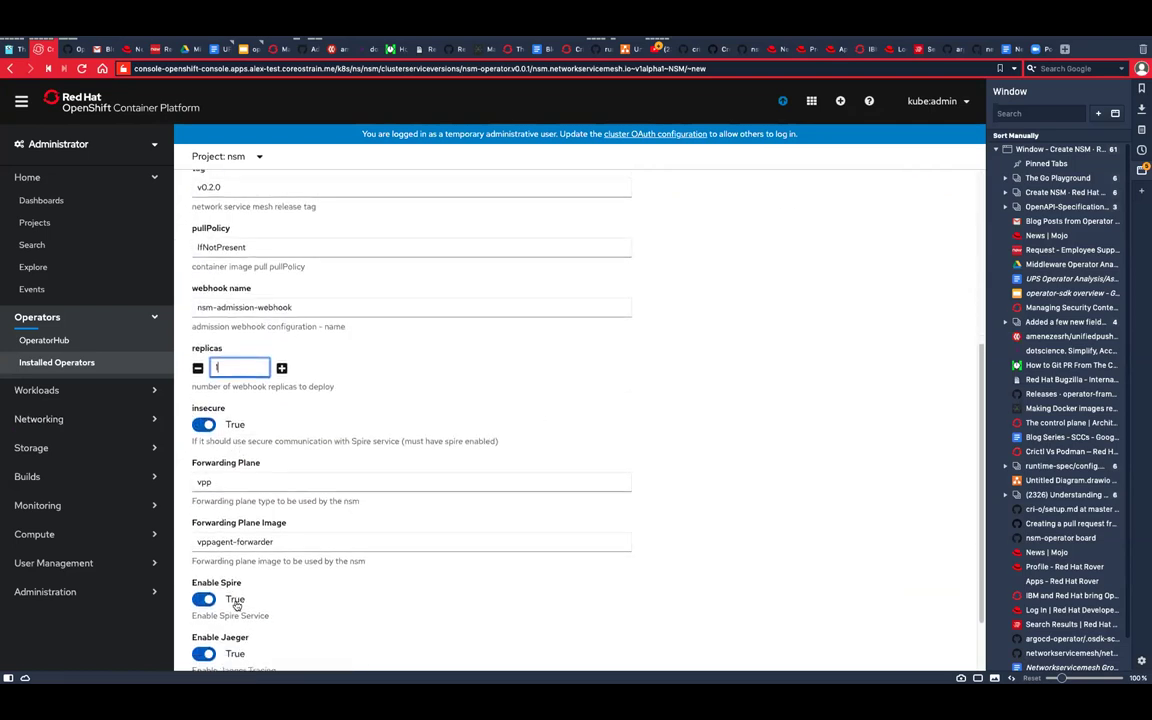
pyautogui.scroll(-1, 280, 622)
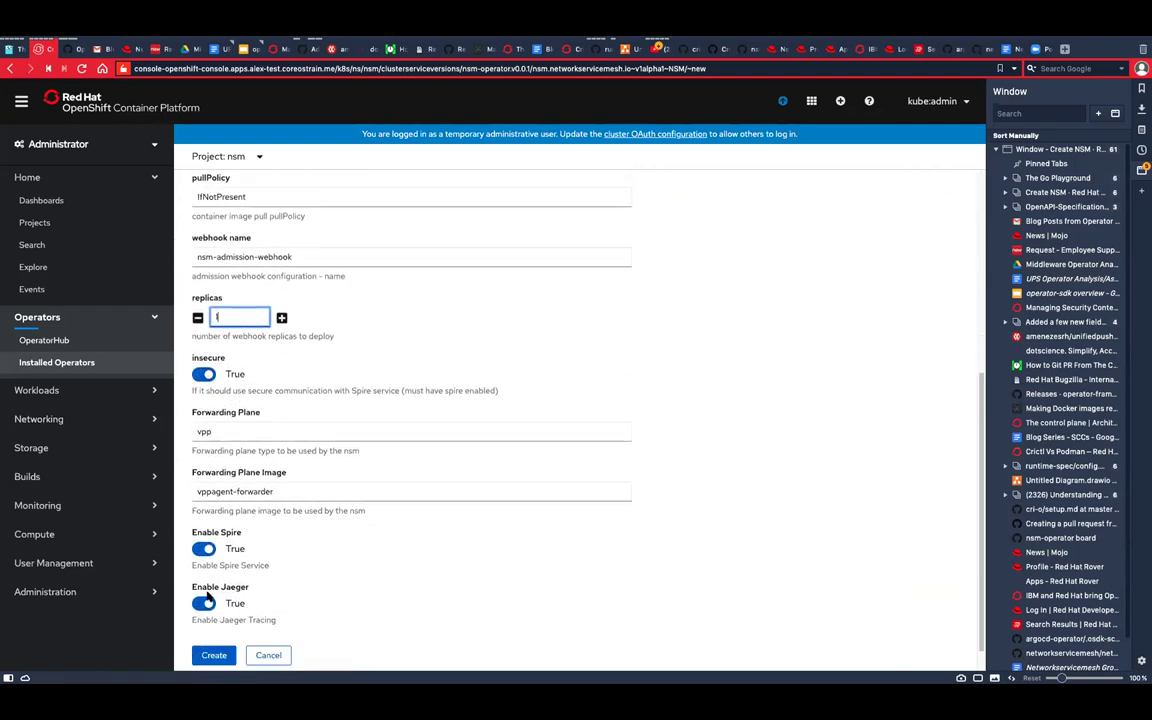
pyautogui.scroll(1, 762, 491)
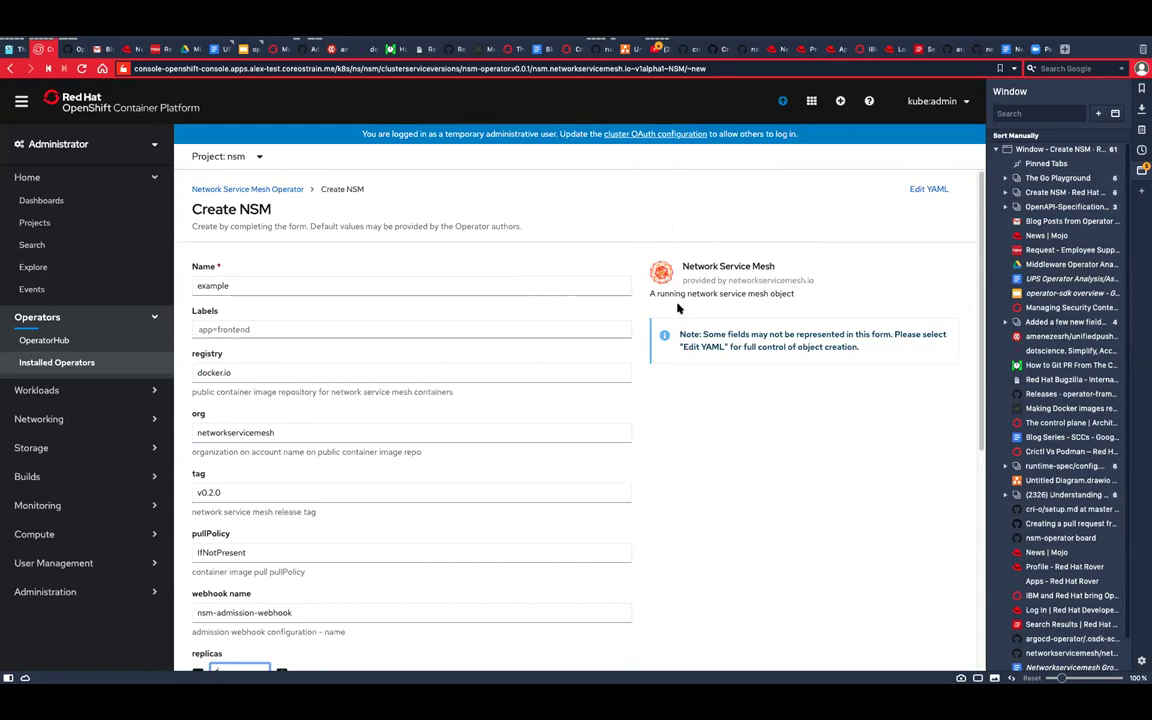
pyautogui.moveTo(773, 303); pyautogui.dragTo(585, 262)
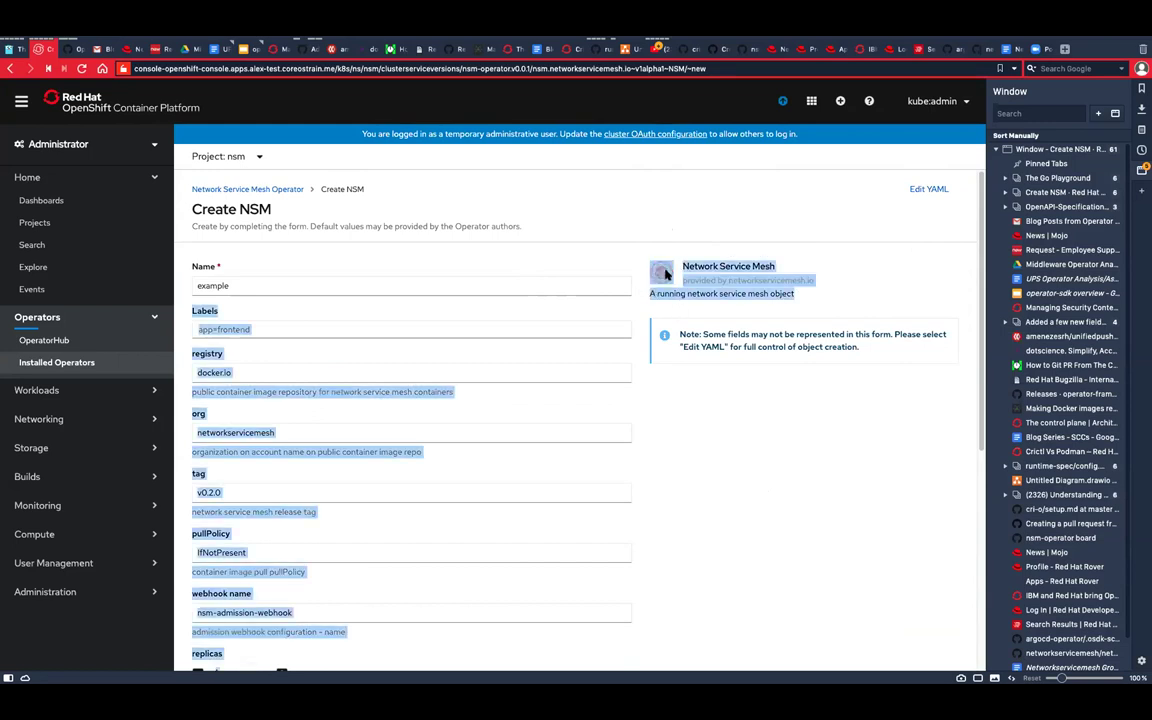
pyautogui.click(658, 251)
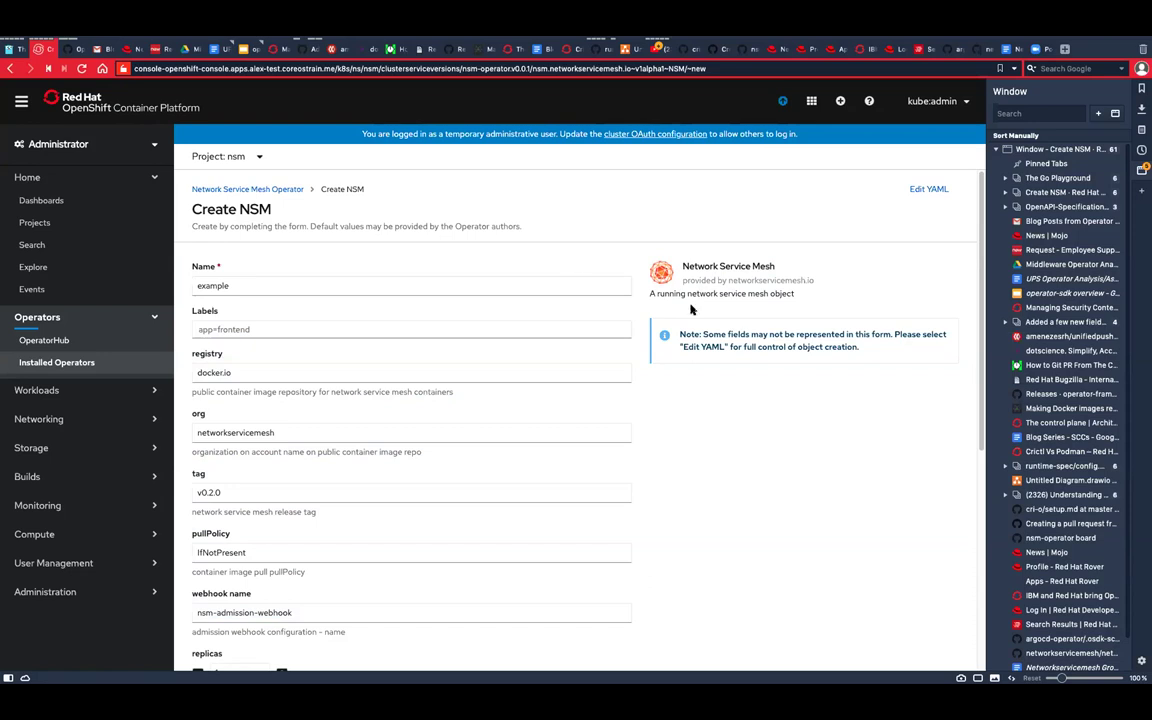
pyautogui.scroll(-1, 478, 234)
pyautogui.scroll(-5, 478, 234)
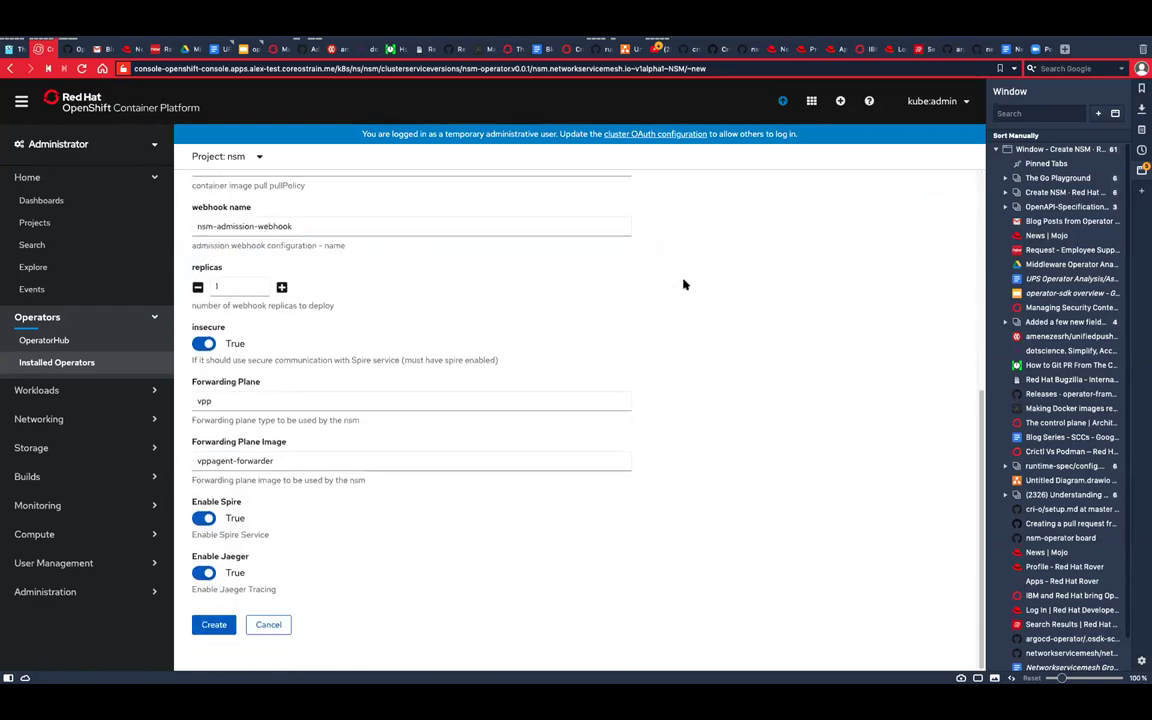
pyautogui.scroll(1, 684, 285)
pyautogui.scroll(5, 682, 285)
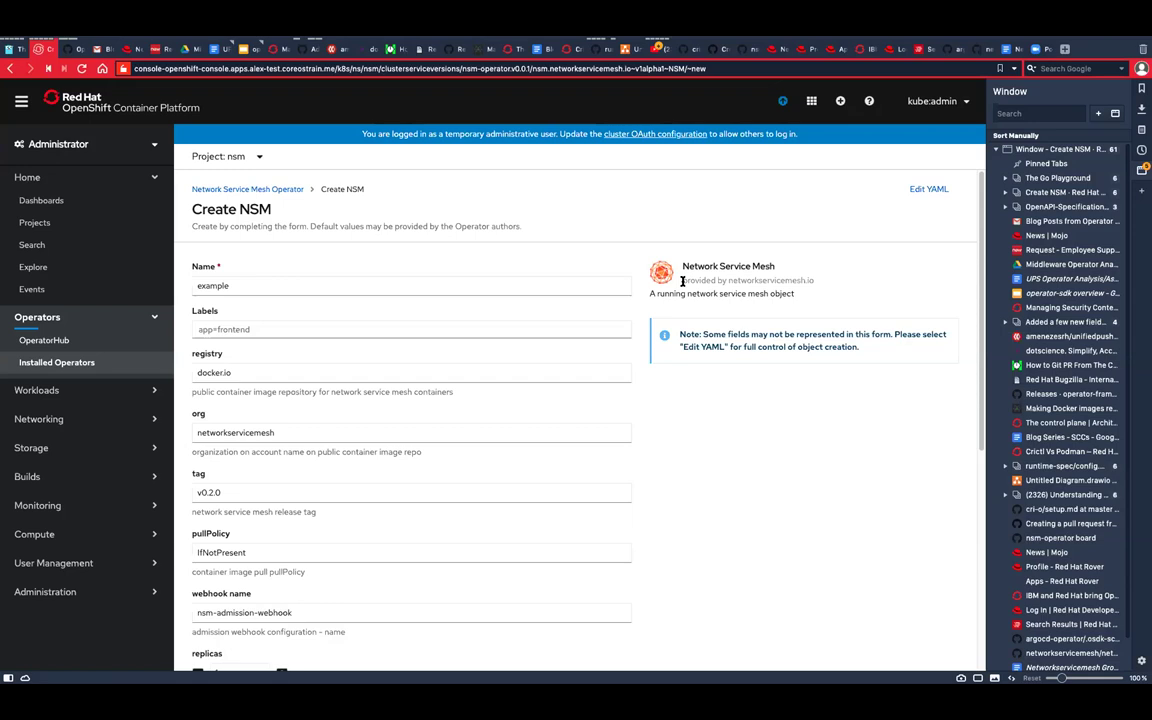
pyautogui.scroll(-4, 532, 473)
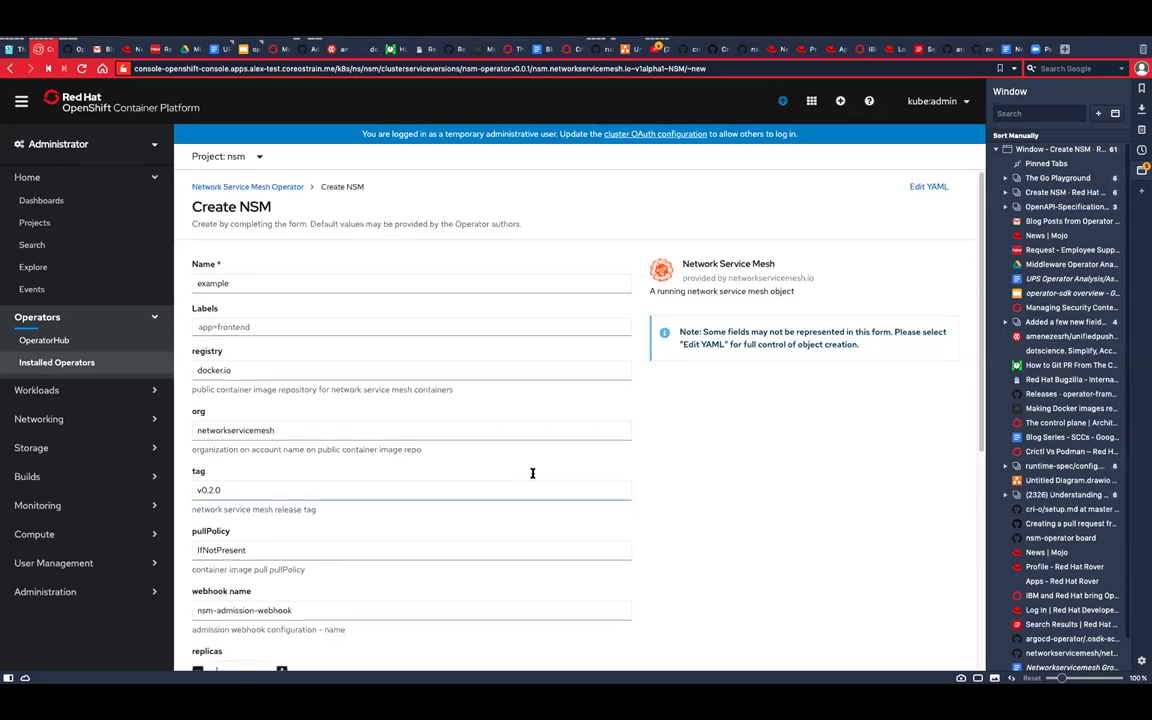
pyautogui.scroll(-3, 485, 499)
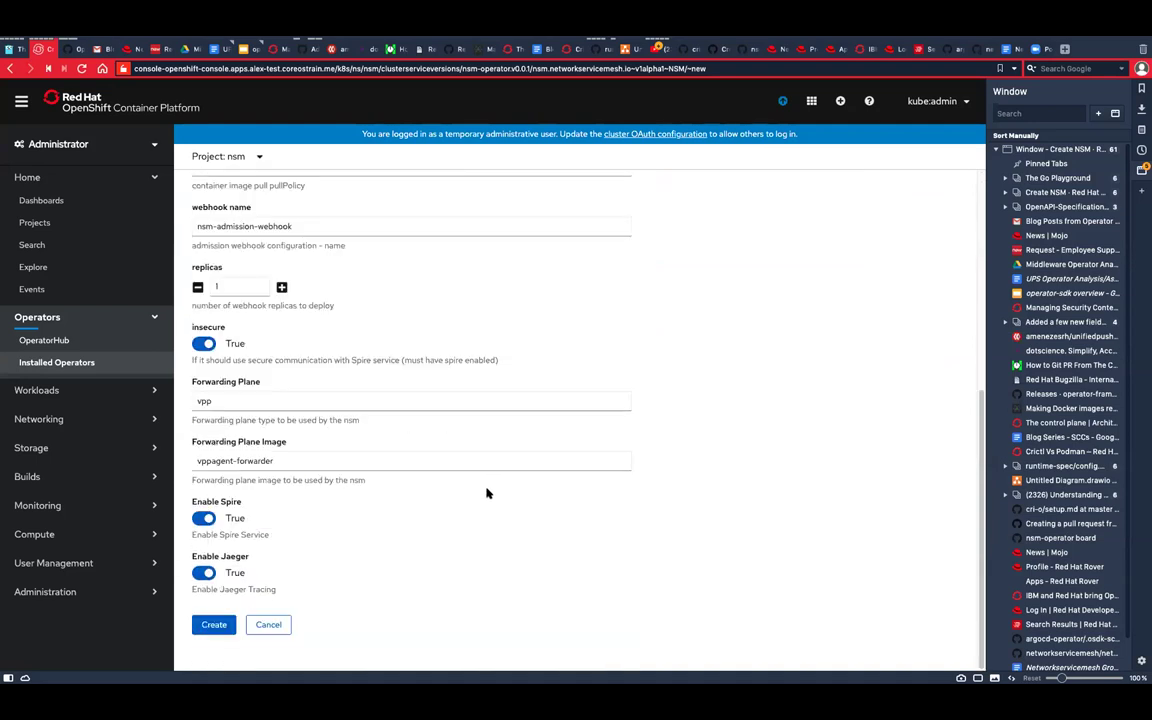
pyautogui.scroll(3, 486, 494)
pyautogui.scroll(3, 487, 494)
pyautogui.scroll(-1, 487, 494)
pyautogui.scroll(1, 487, 493)
pyautogui.scroll(-2, 487, 493)
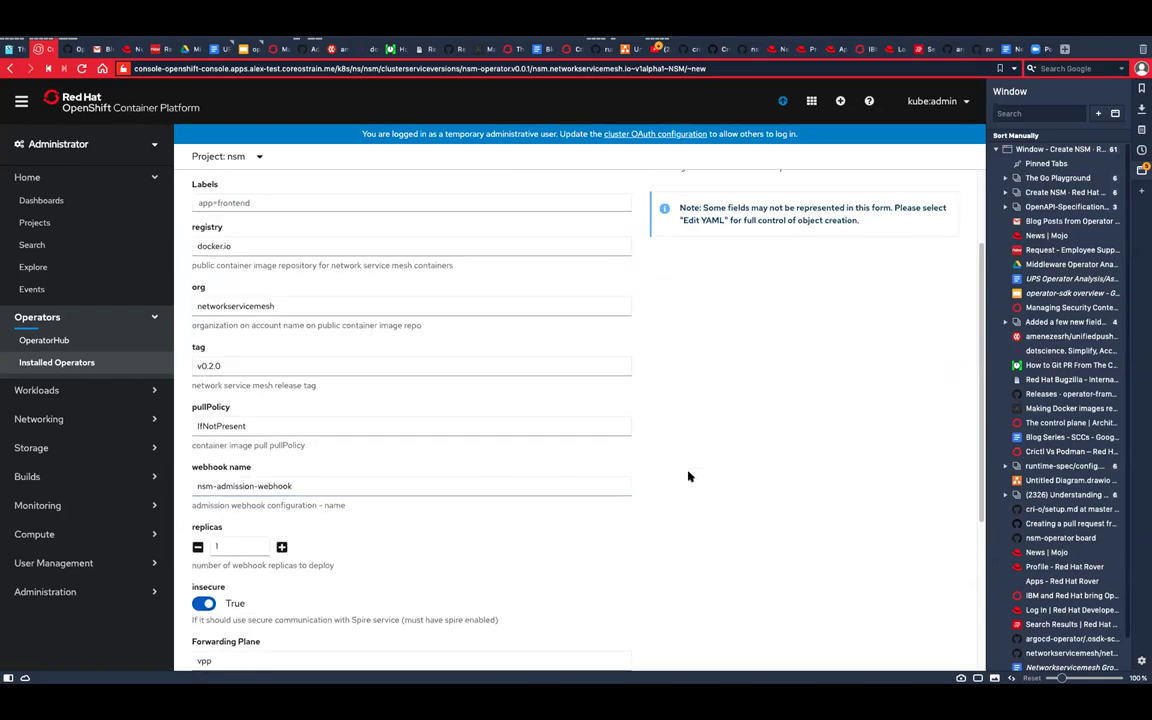
pyautogui.scroll(-1, 686, 471)
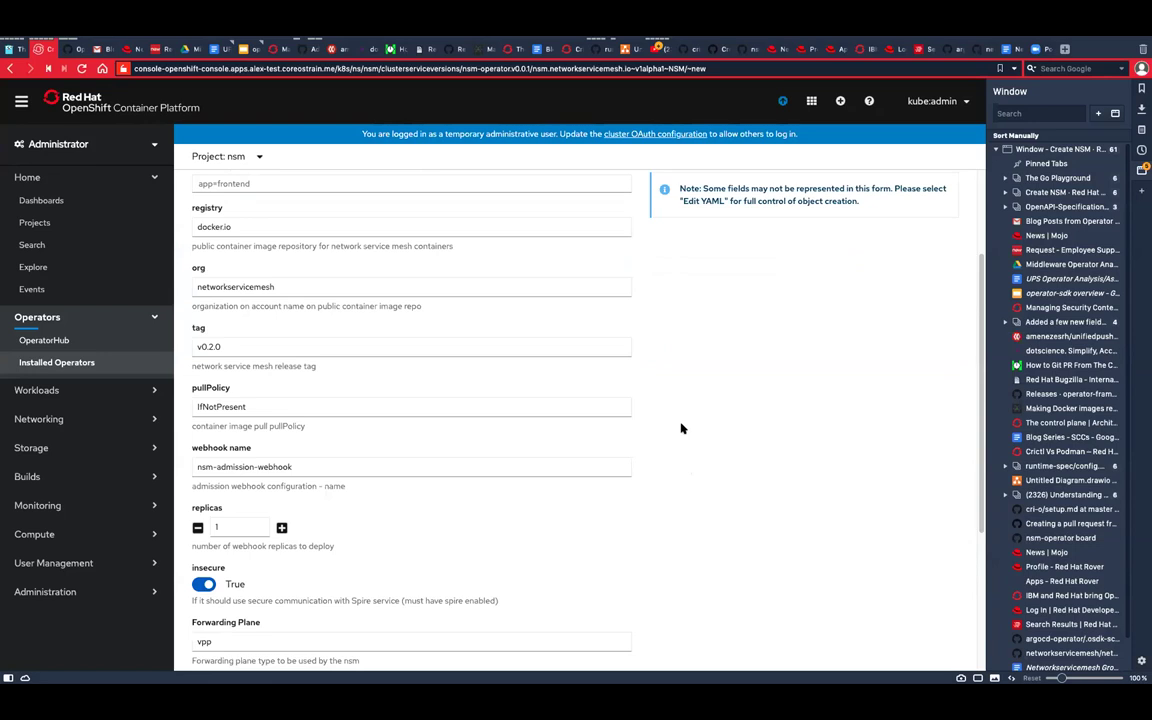
# - Leave the NSM form, return to the installed operators, check the operator's install status and open its Network Service Mesh instance list
pyautogui.click(60, 343)
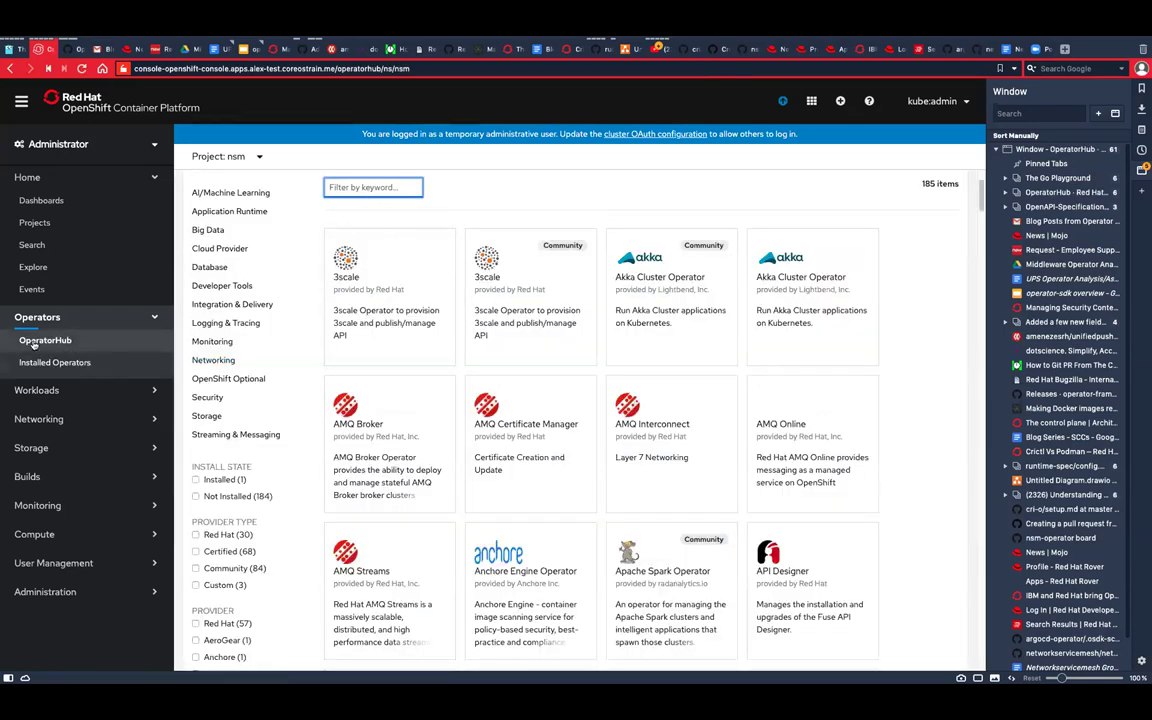
pyautogui.click(60, 363)
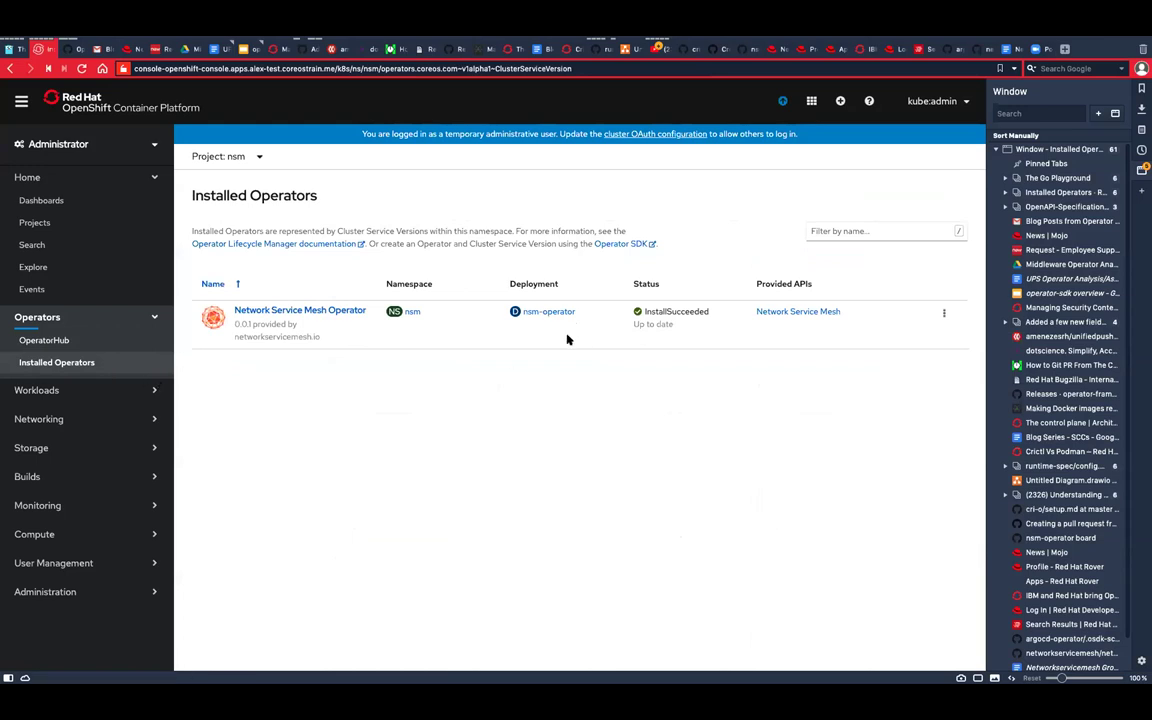
pyautogui.tripleClick(670, 311)
pyautogui.click(605, 357)
pyautogui.click(787, 313)
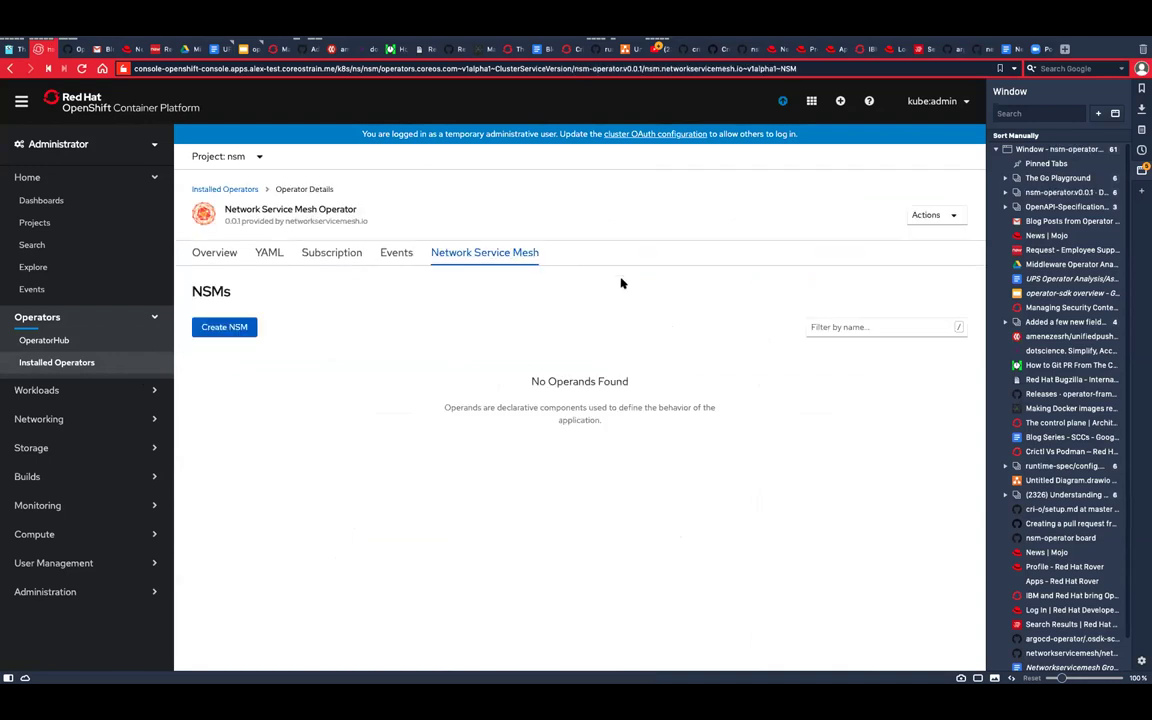